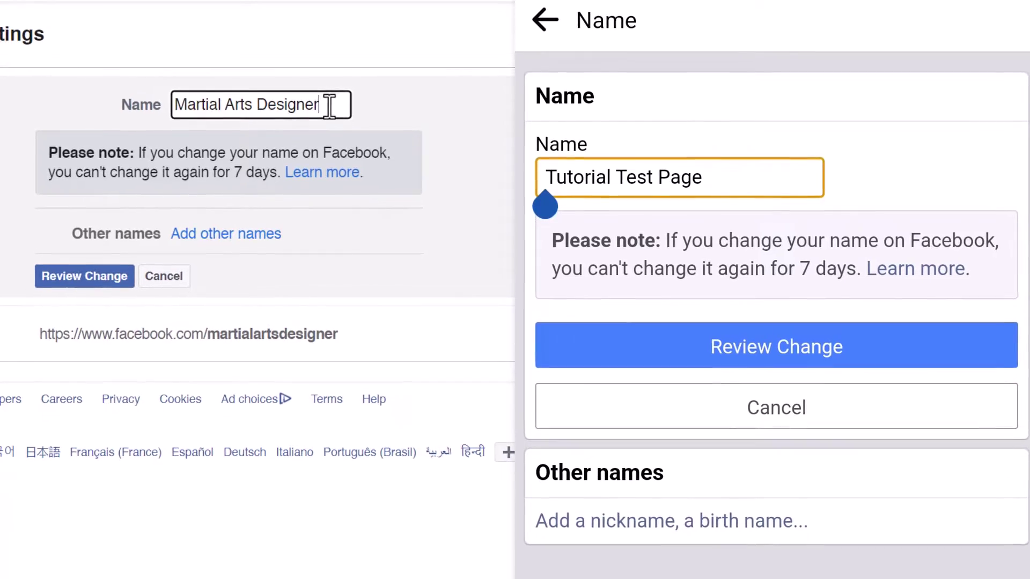
# Insert a new name plus ' - previously' ahead of the old Page name, fixing typos
pyautogui.click(178, 102)
pyautogui.write('LessBons oage')
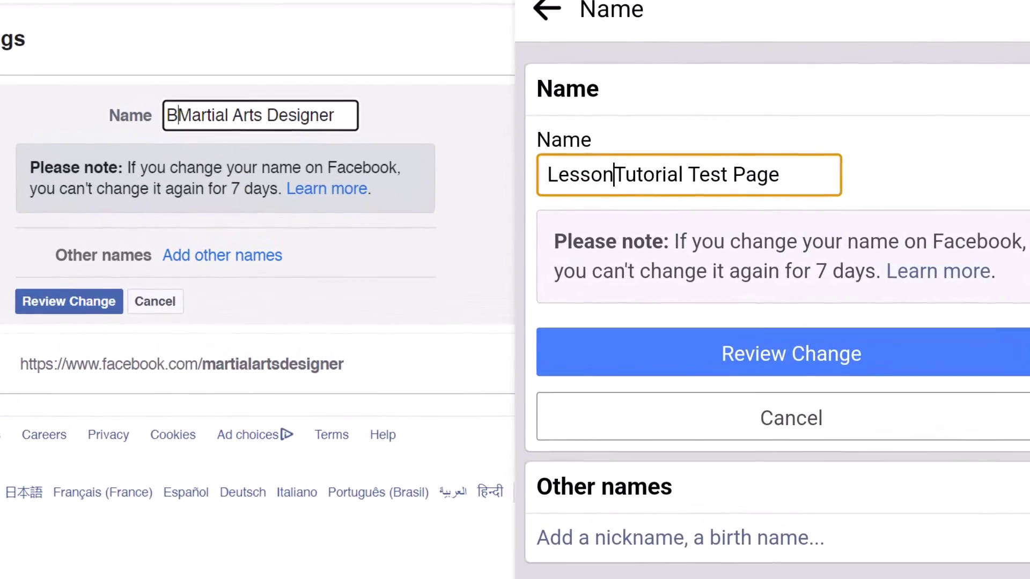
pyautogui.write('udoWeekly')
pyautogui.press('BackSpace')
pyautogui.press('BackSpace')
pyautogui.press('BackSpace')
pyautogui.press('BackSpace')
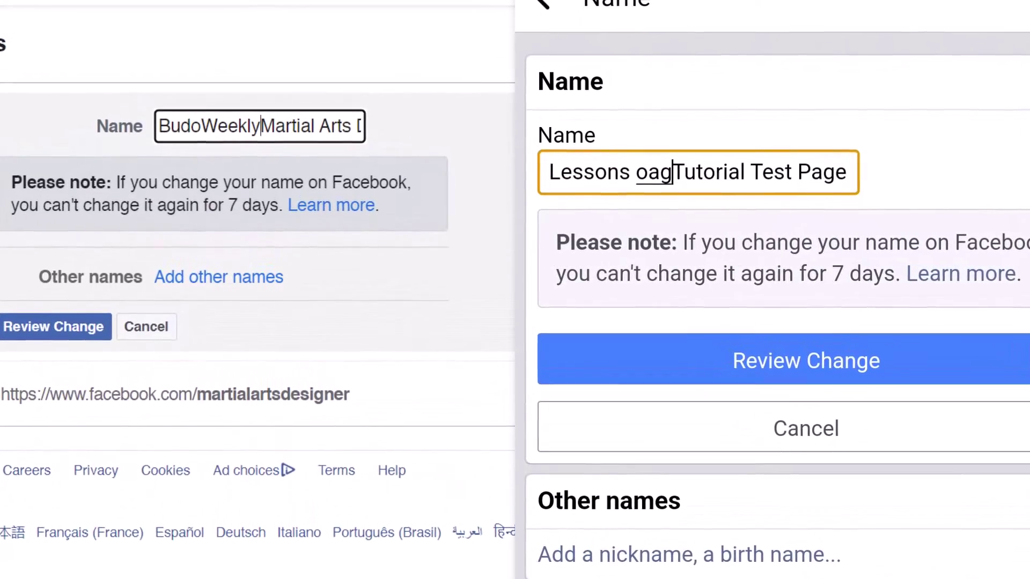
pyautogui.write('page- prev')
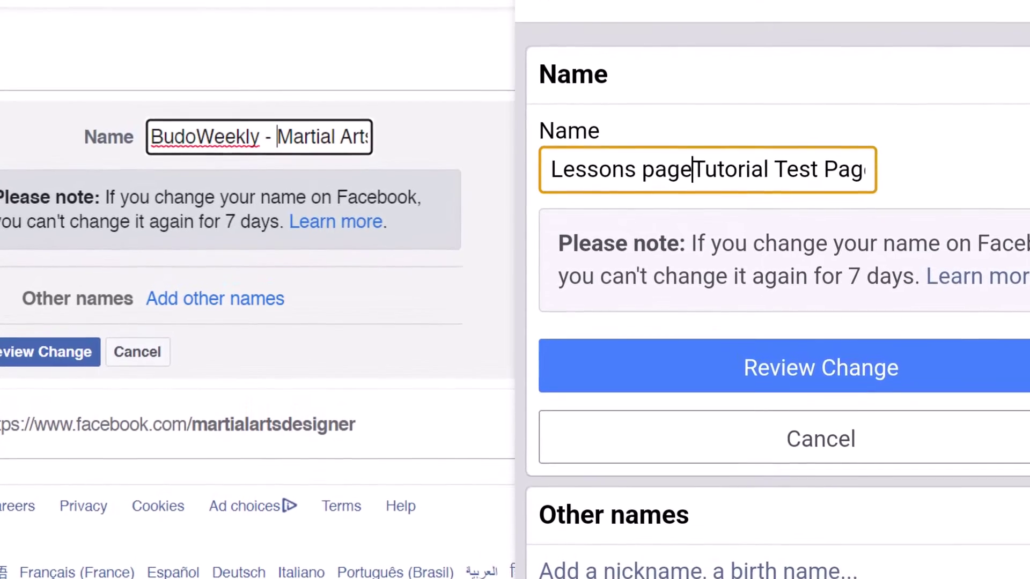
pyautogui.write(' -')
pyautogui.write('iously')
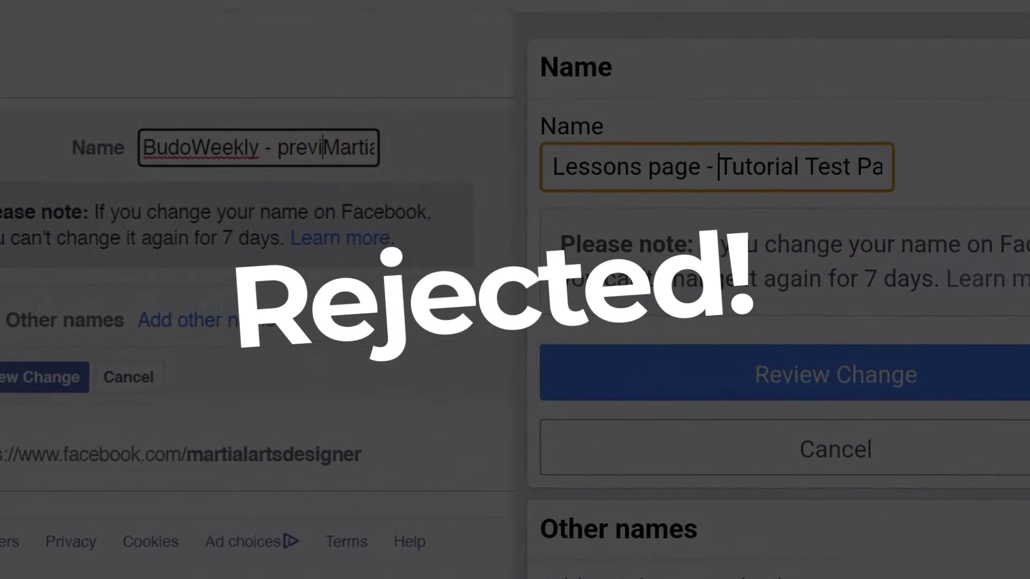
pyautogui.write(' previosuly')
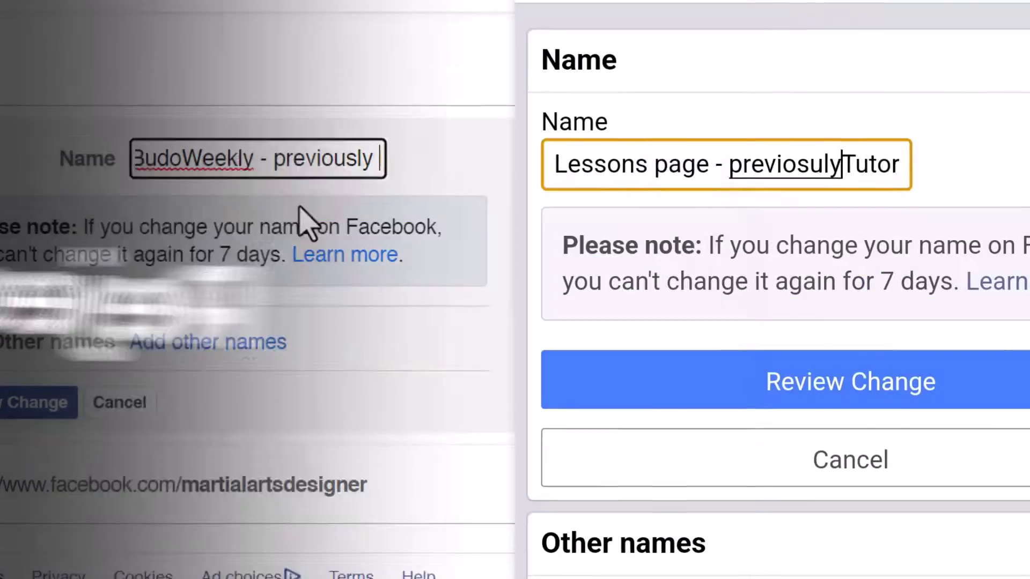
pyautogui.moveTo(217, 156); pyautogui.dragTo(501, 177)
pyautogui.press('BackSpace')
pyautogui.press('BackSpace')
pyautogui.press('BackSpace')
pyautogui.press('BackSpace')
pyautogui.press('BackSpace')
pyautogui.press('BackSpace')
pyautogui.press('BackSpace')
pyautogui.press('BackSpace')
pyautogui.click(341, 166)
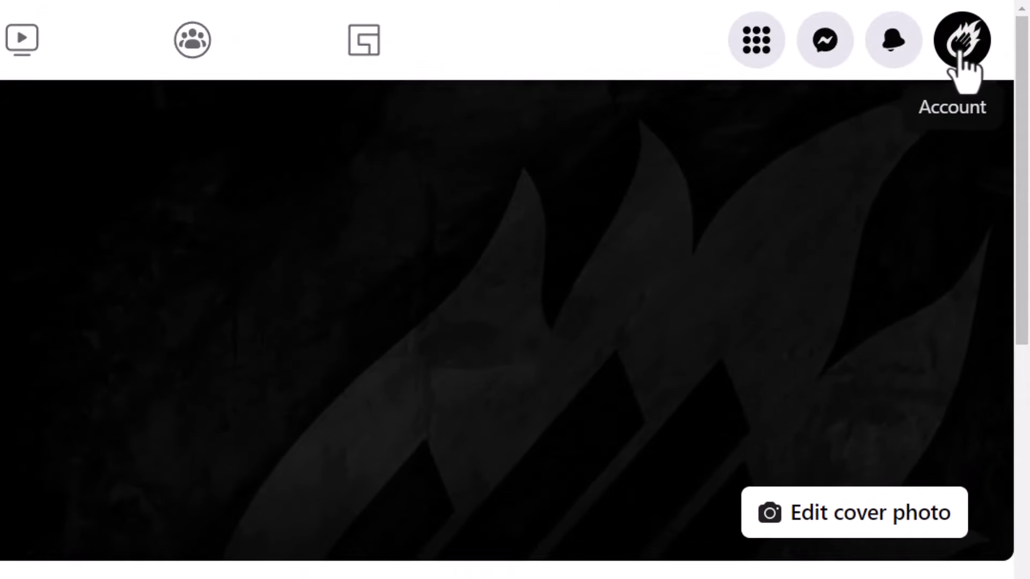
# Switch to acting as the Martial Arts Designer Page from the See all profiles list
pyautogui.click(959, 54)
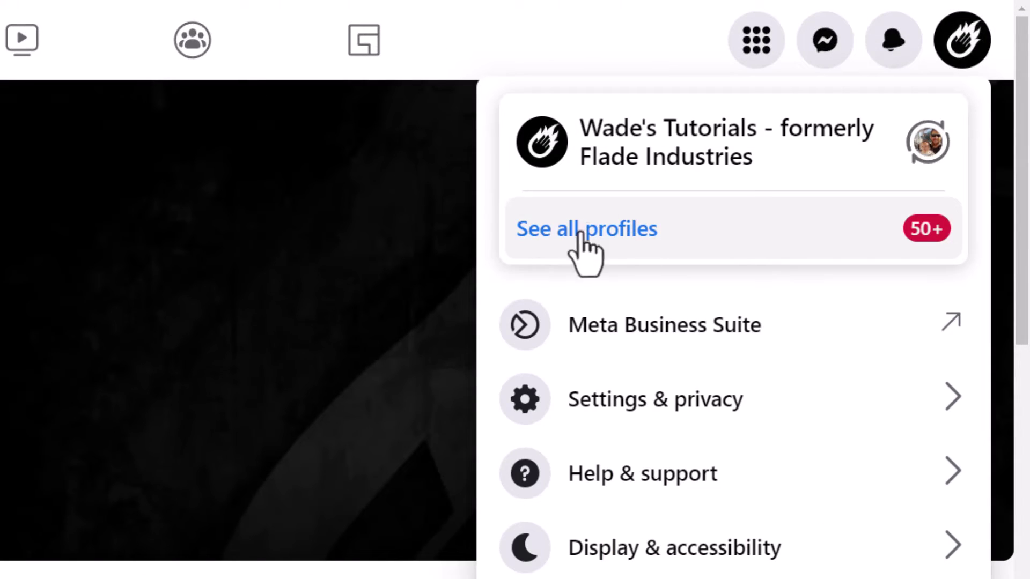
pyautogui.click(616, 242)
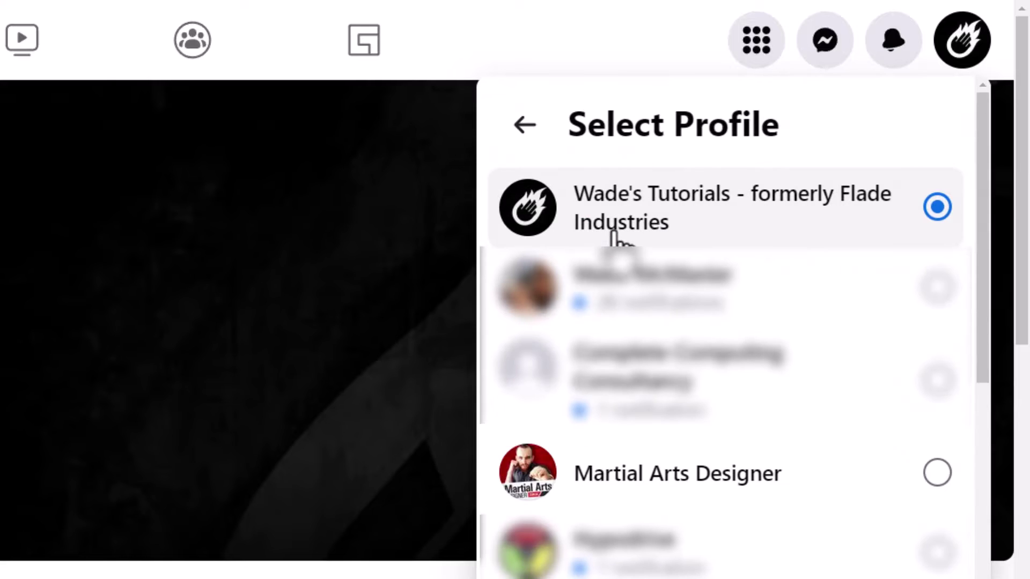
pyautogui.click(704, 474)
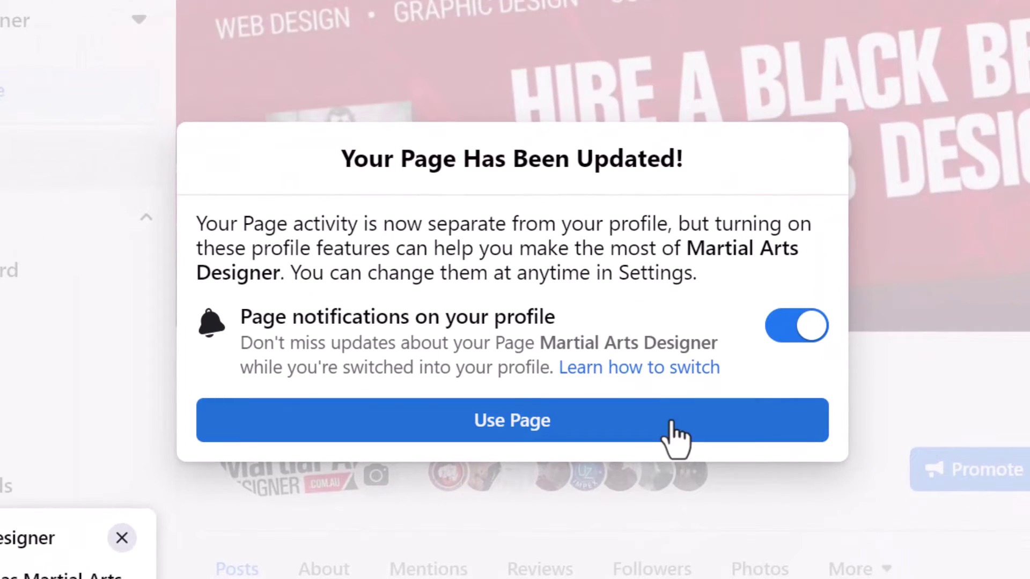
pyautogui.click(677, 438)
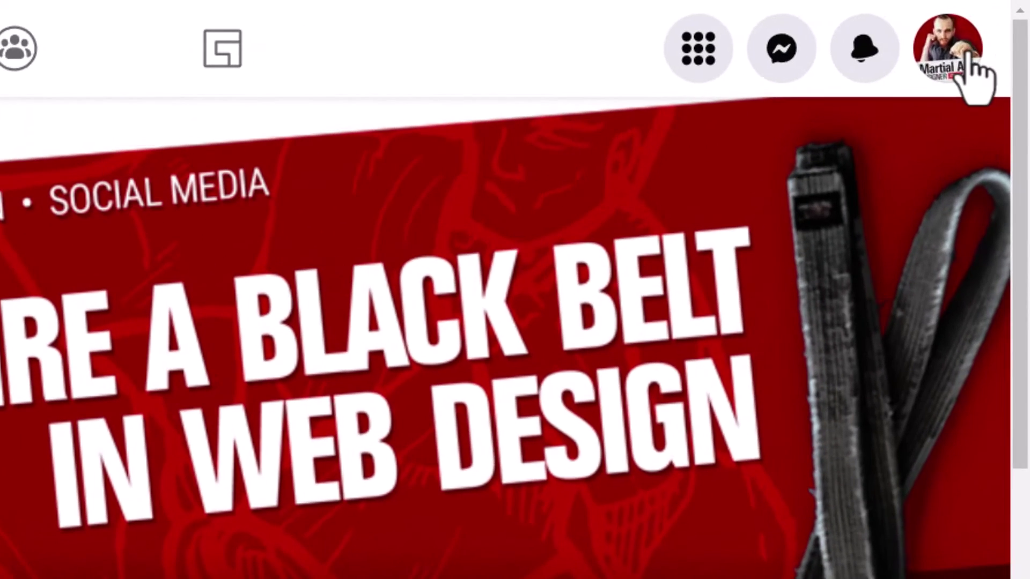
pyautogui.click(1001, 28)
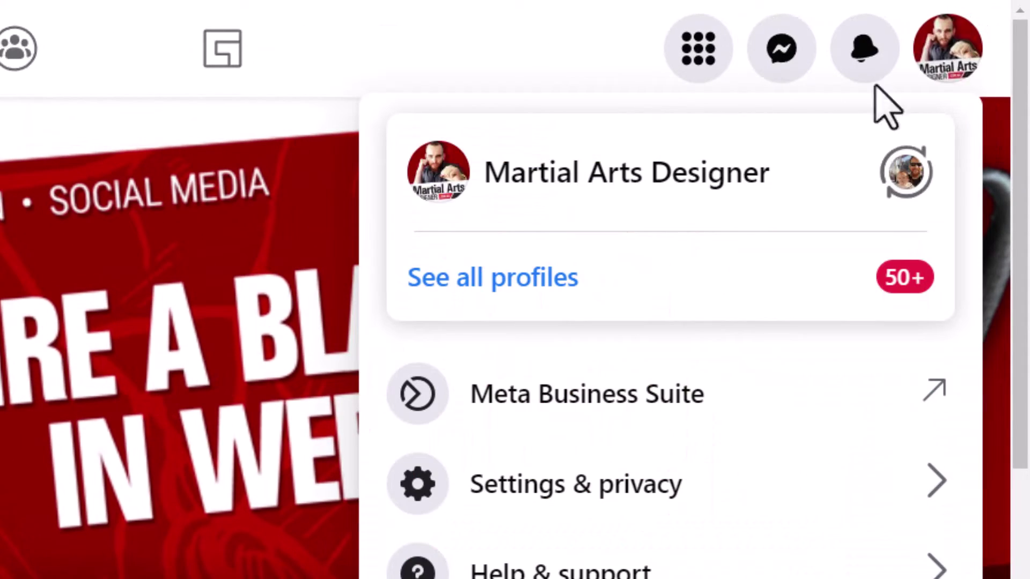
# Open General Page settings under Settings & privacy and edit the Name row
pyautogui.click(553, 504)
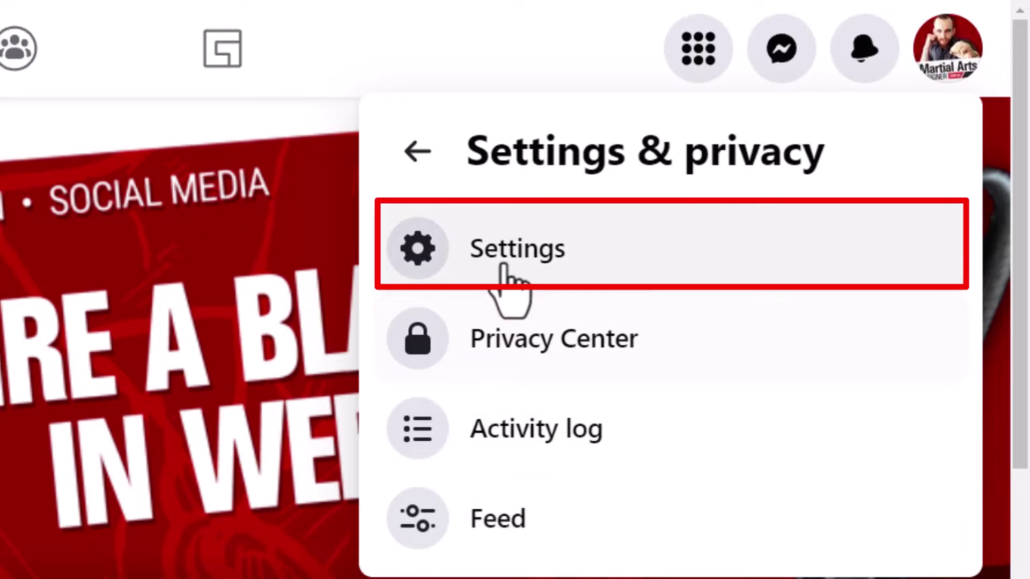
pyautogui.click(506, 281)
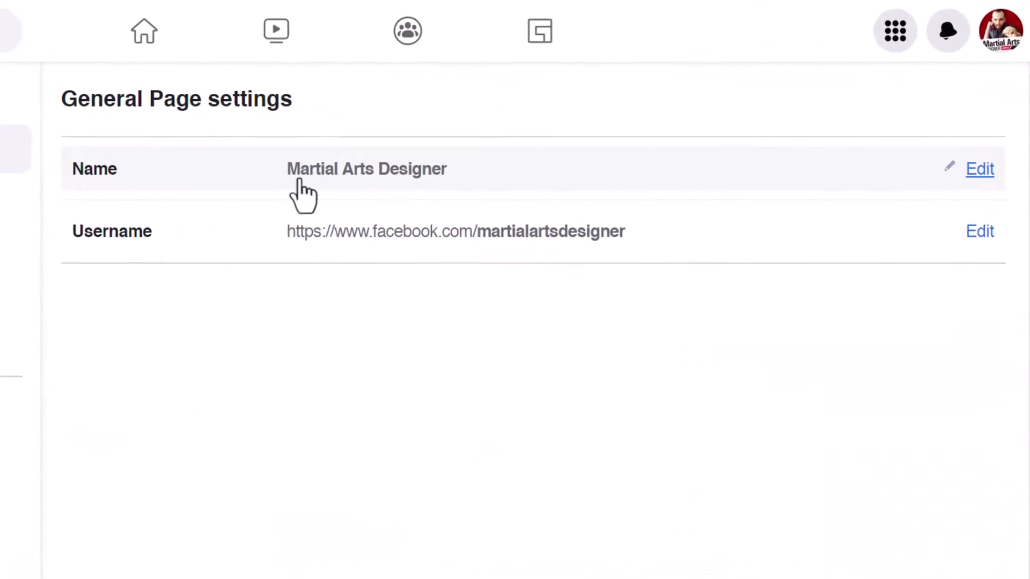
pyautogui.click(981, 179)
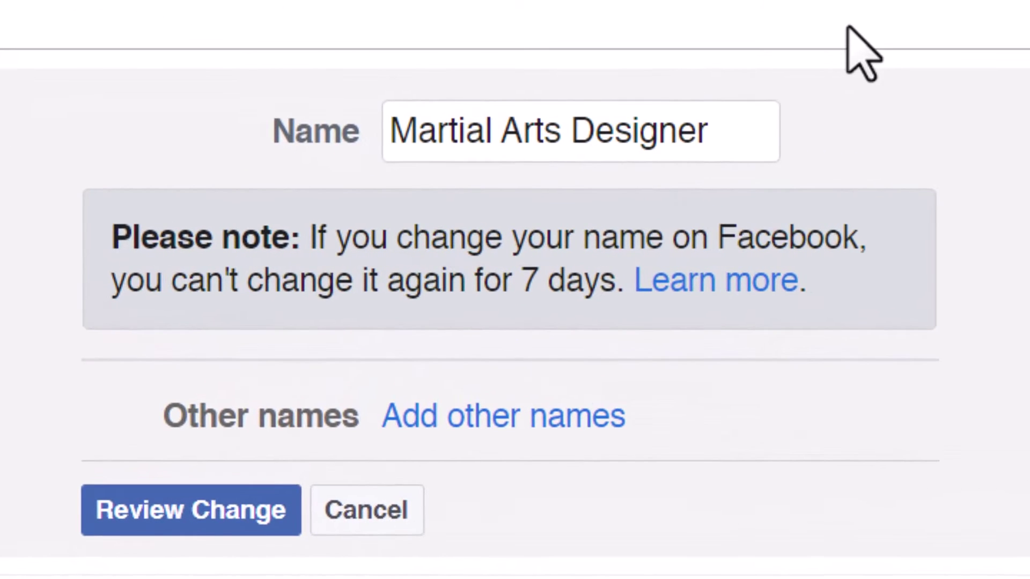
# Prepend 'BudoWeekly - previously ' to 'Martial Arts Designer' and review the full name
pyautogui.click(732, 134)
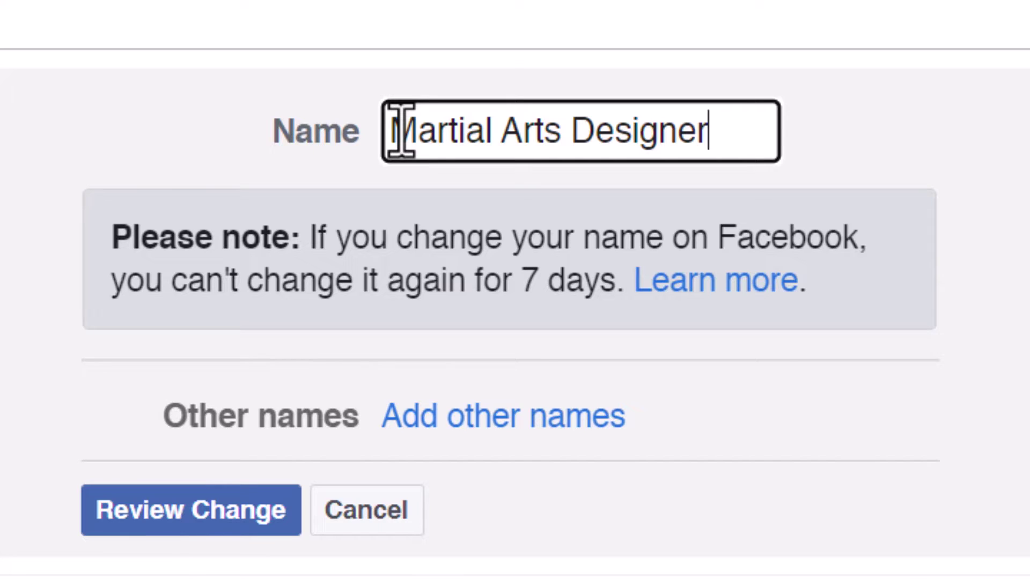
pyautogui.press('Home')
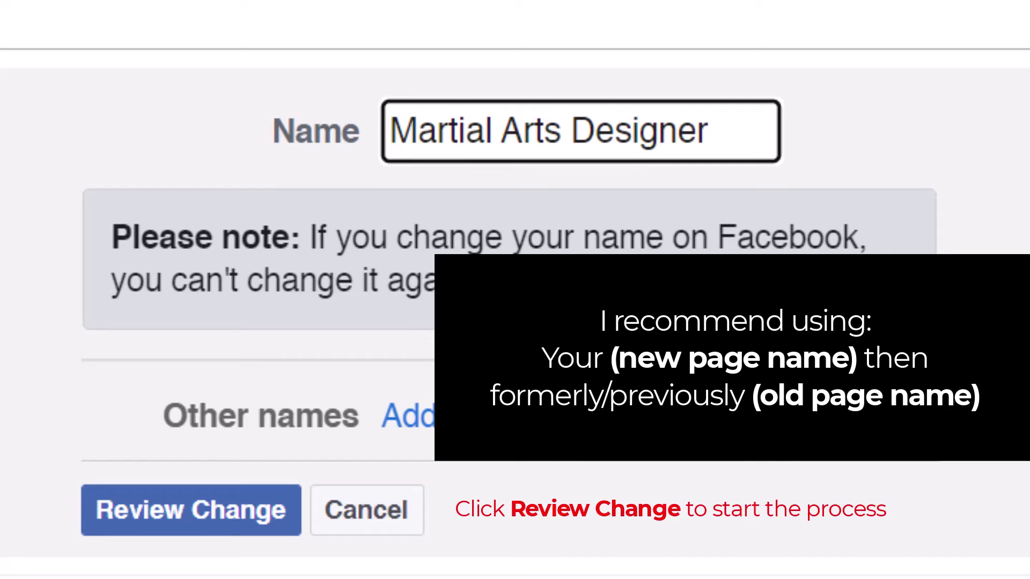
pyautogui.write('B')
pyautogui.write('udoWeek')
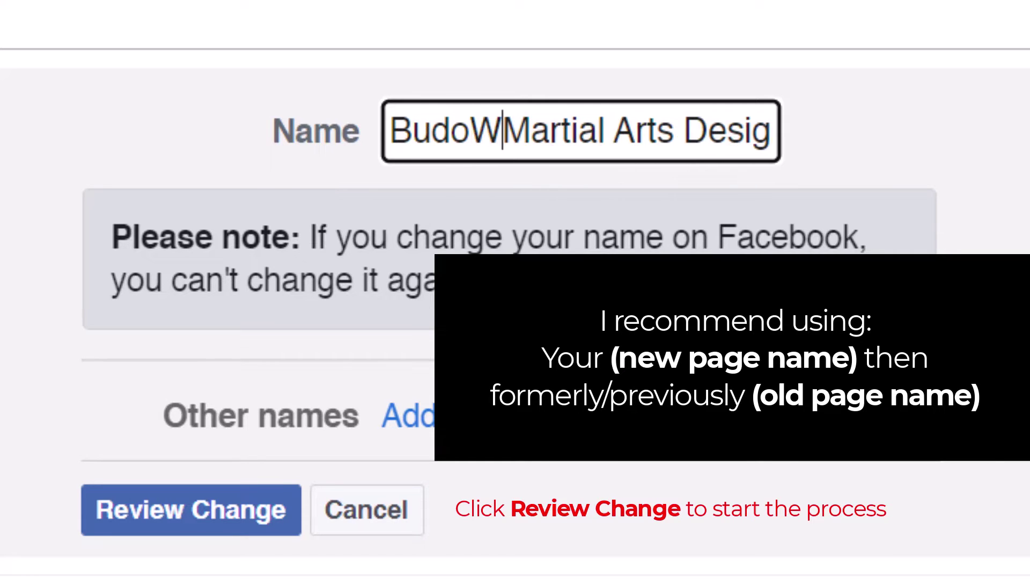
pyautogui.write('ly ')
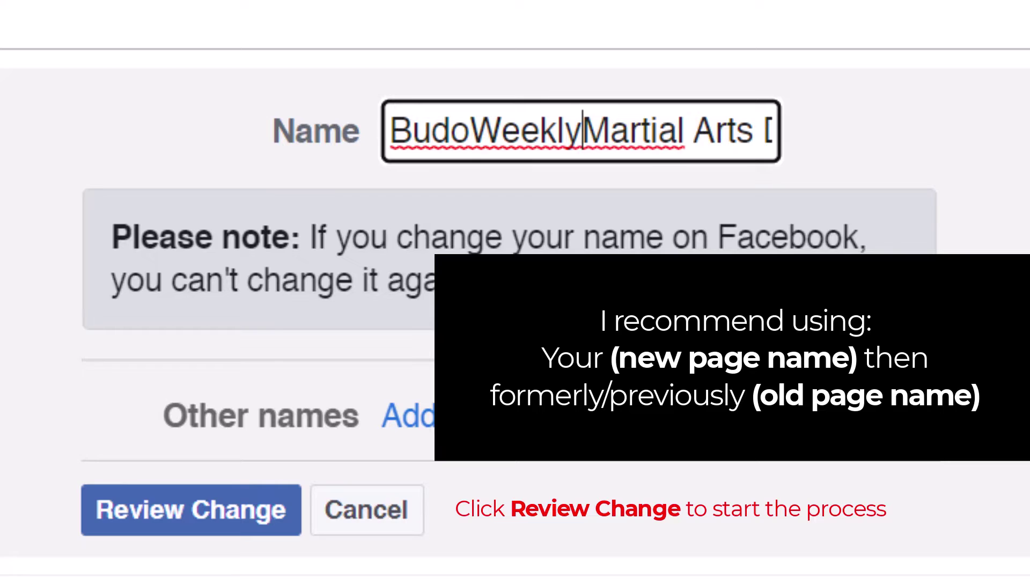
pyautogui.write('- prev')
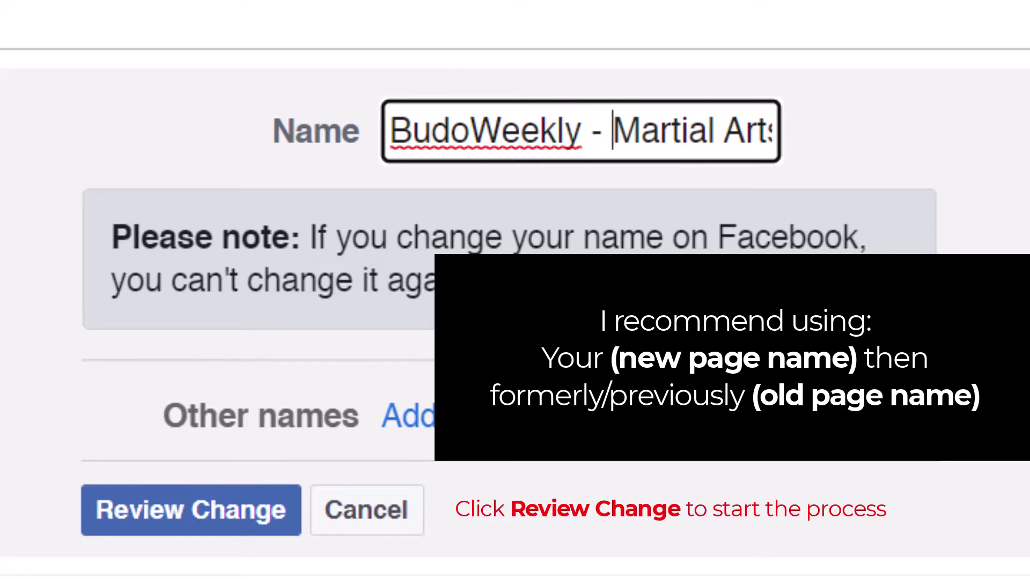
pyautogui.write('iously')
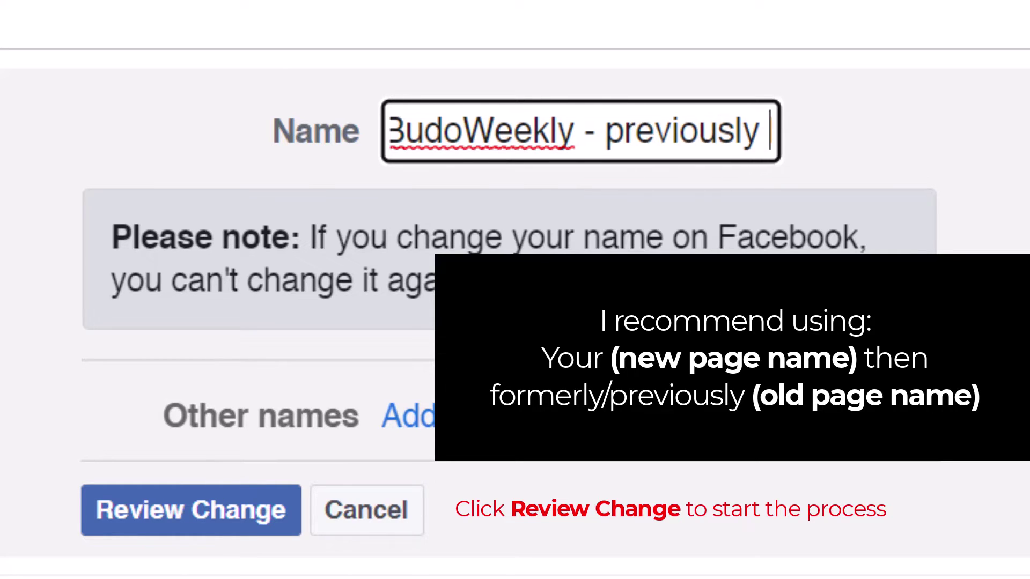
pyautogui.moveTo(505, 131); pyautogui.dragTo(939, 156)
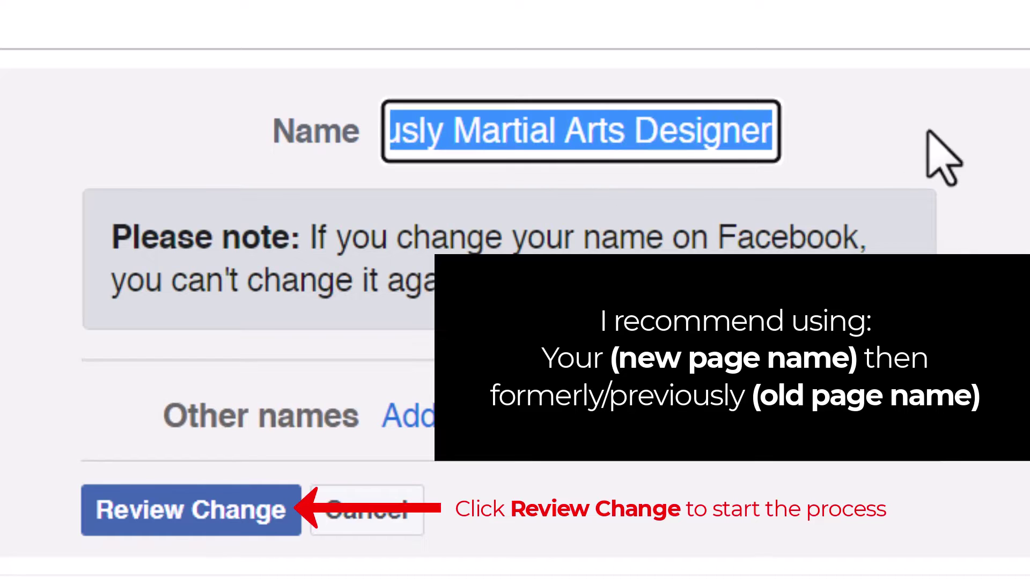
pyautogui.click(701, 131)
pyautogui.moveTo(701, 132); pyautogui.dragTo(21, 140)
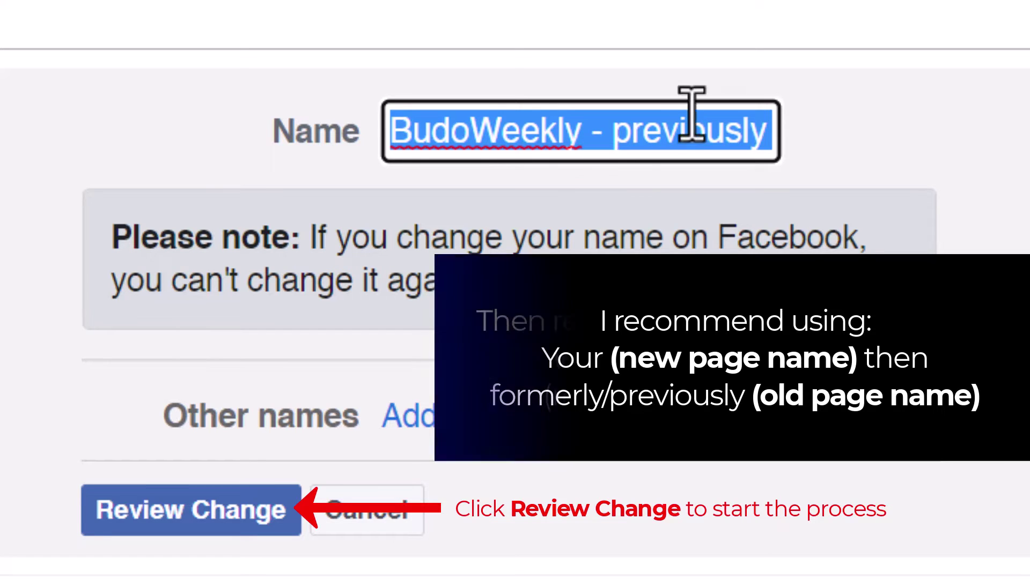
# Delete ' Martial Arts Designer' and ' - previously' so the Page name is just BudoWeekly
pyautogui.click(552, 110)
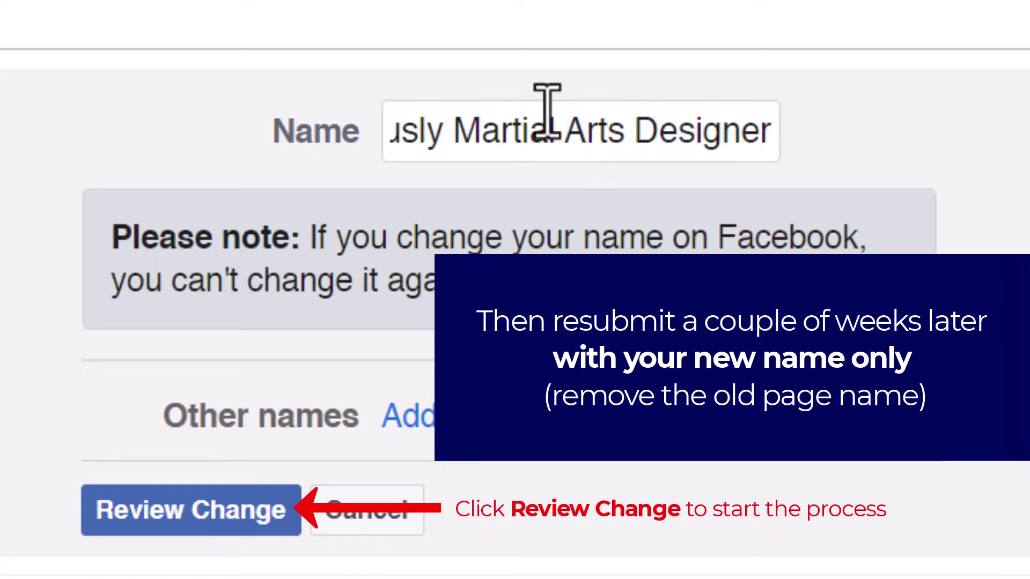
pyautogui.click(430, 127)
pyautogui.hotkey('shift', 'End')
pyautogui.press('Delete')
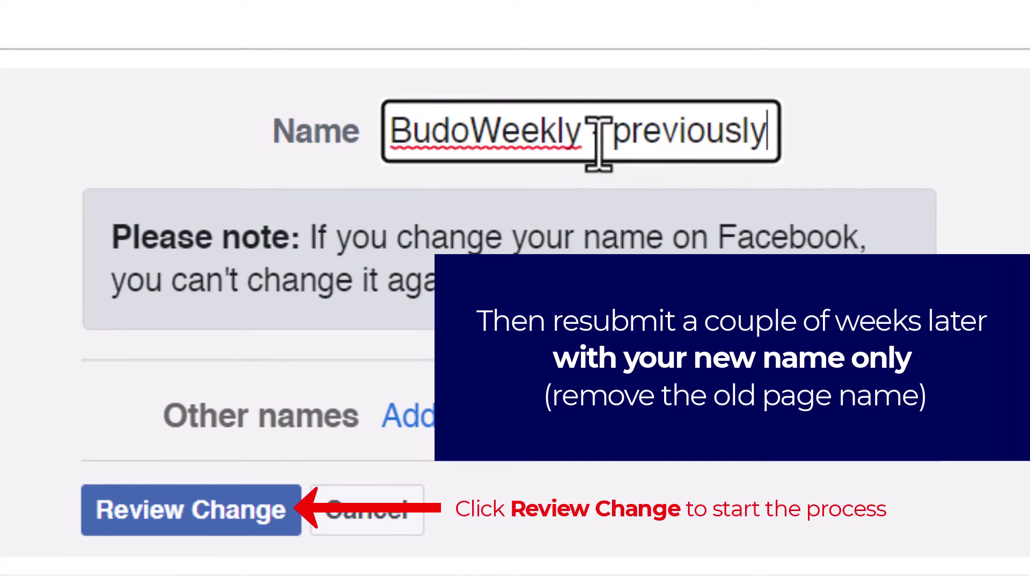
pyautogui.click(583, 131)
pyautogui.hotkey('shift', 'End')
pyautogui.press('Delete')
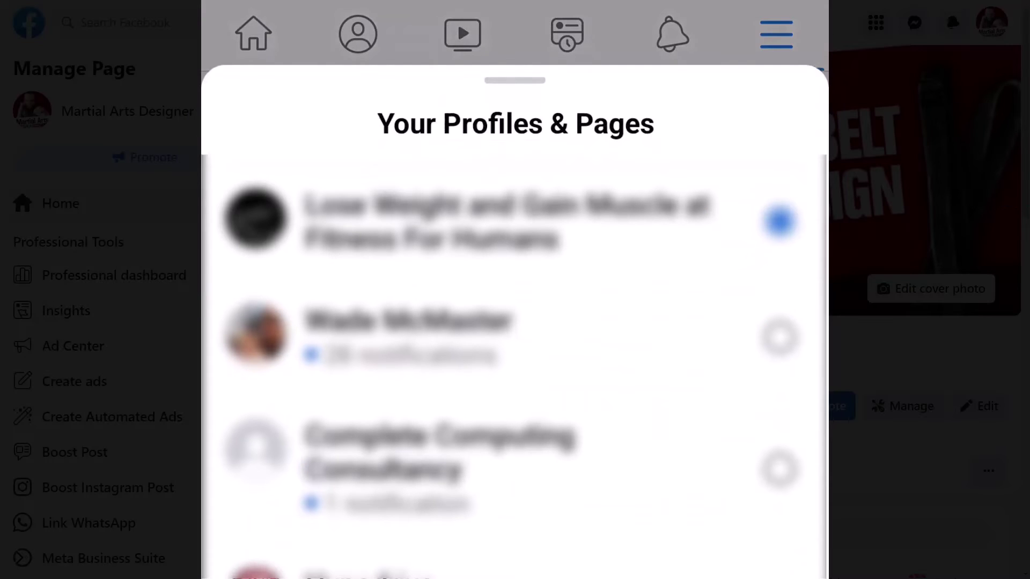
# Go to Tutorial Test Page in the mobile app and open its Page settings Name editor
pyautogui.scroll(-10, 515, 322)
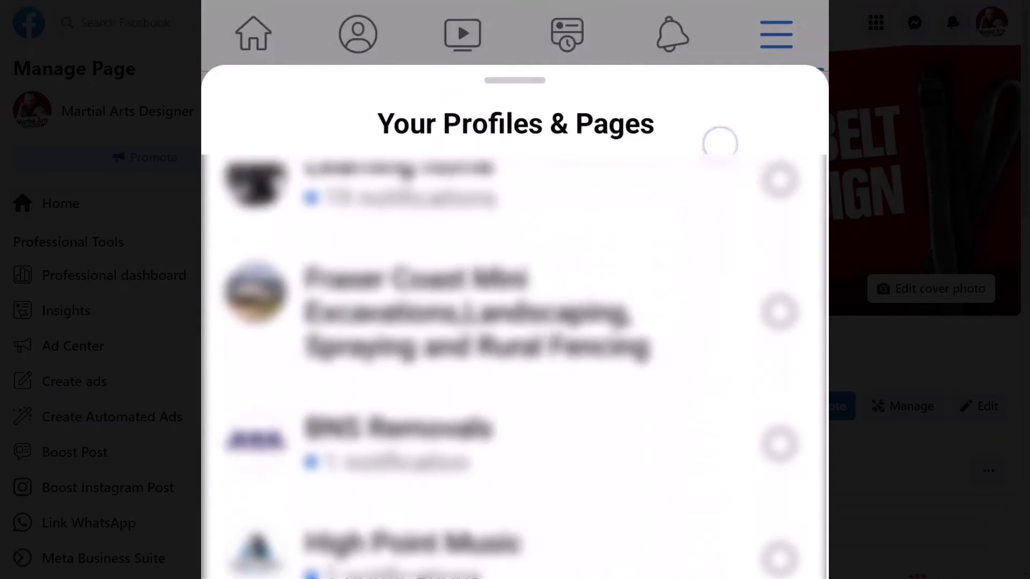
pyautogui.scroll(-3, 514, 289)
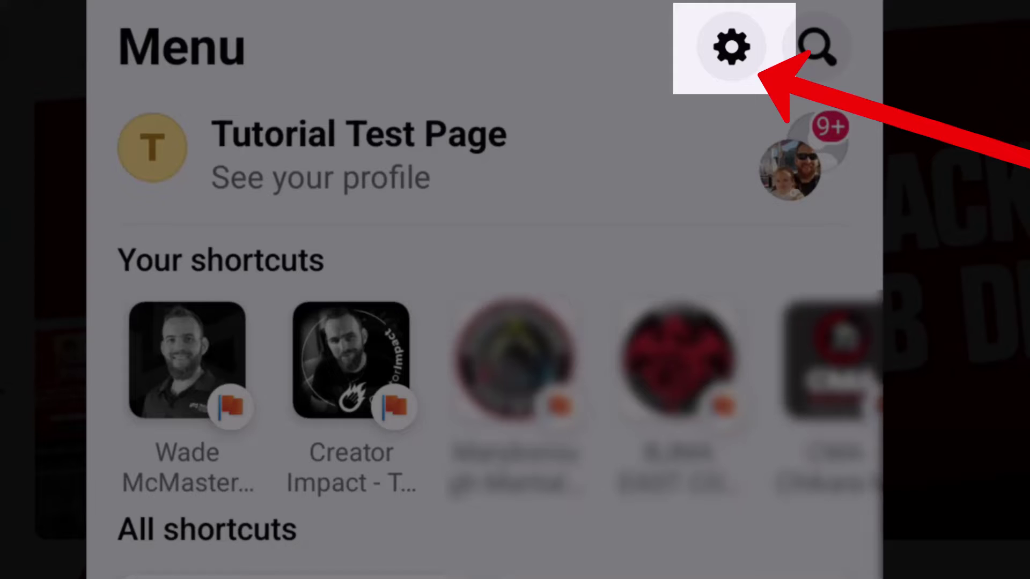
pyautogui.click(731, 47)
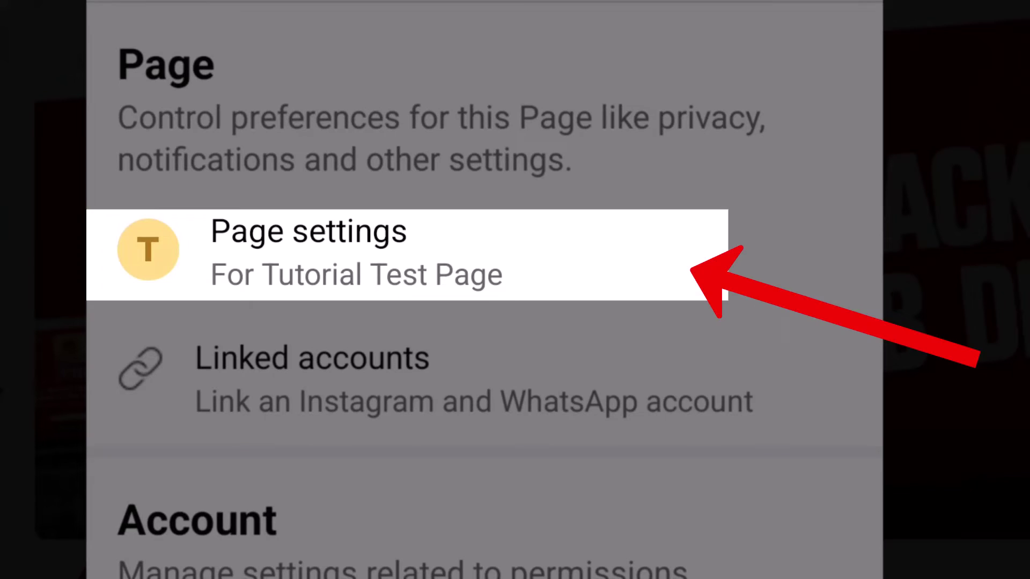
pyautogui.click(308, 252)
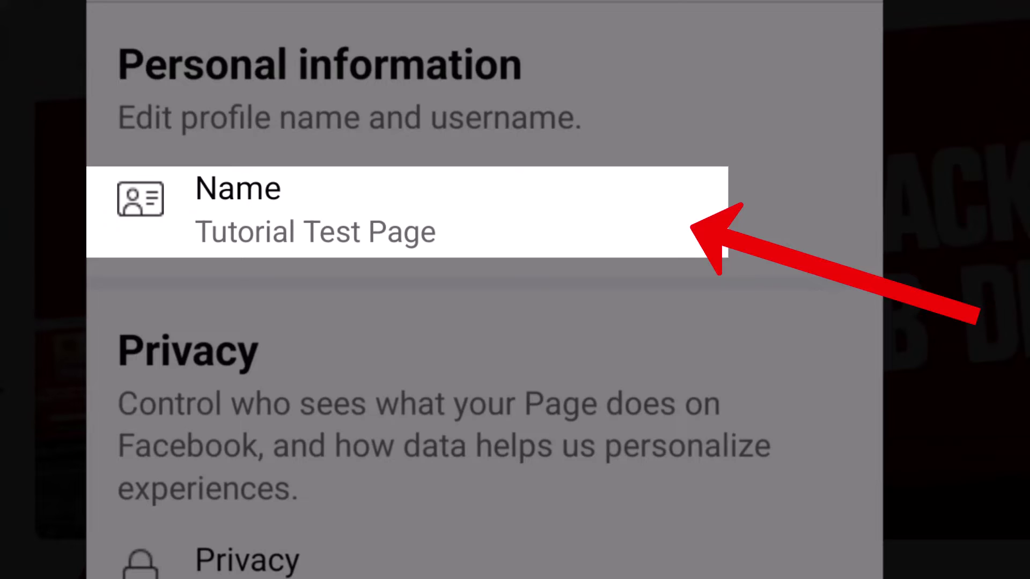
pyautogui.click(402, 217)
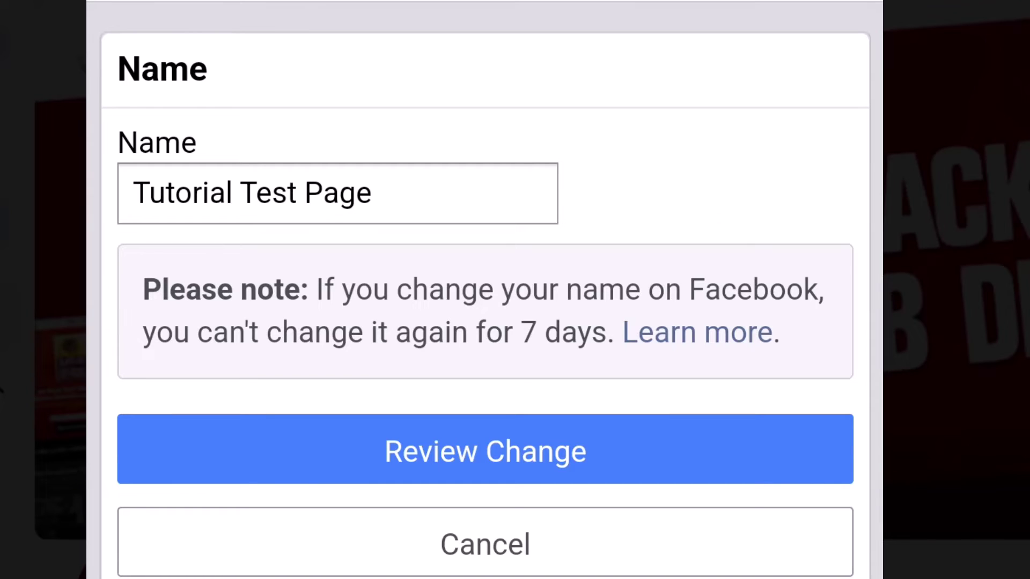
# Type 'Lessons page - formerly' ahead of Tutorial Test Page, correcting the typos
pyautogui.click(134, 194)
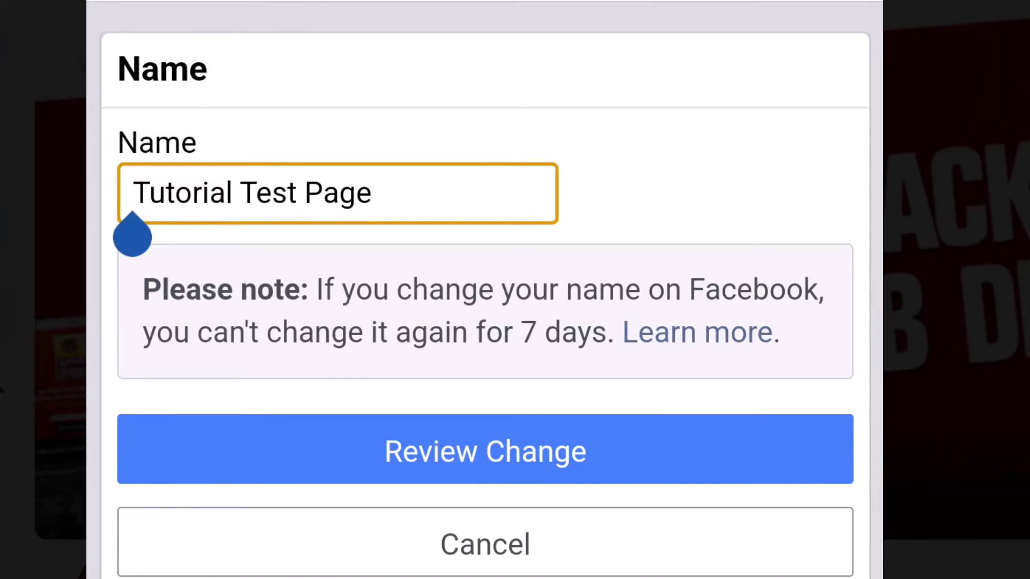
pyautogui.write('Lessons o')
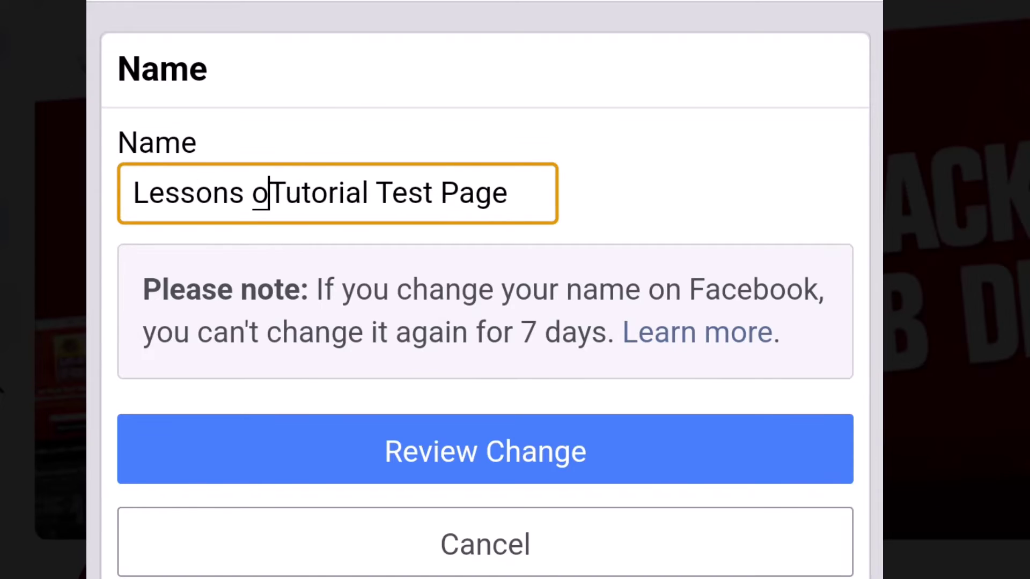
pyautogui.write('age')
pyautogui.press('BackSpace')
pyautogui.press('BackSpace')
pyautogui.press('BackSpace')
pyautogui.press('BackSpace')
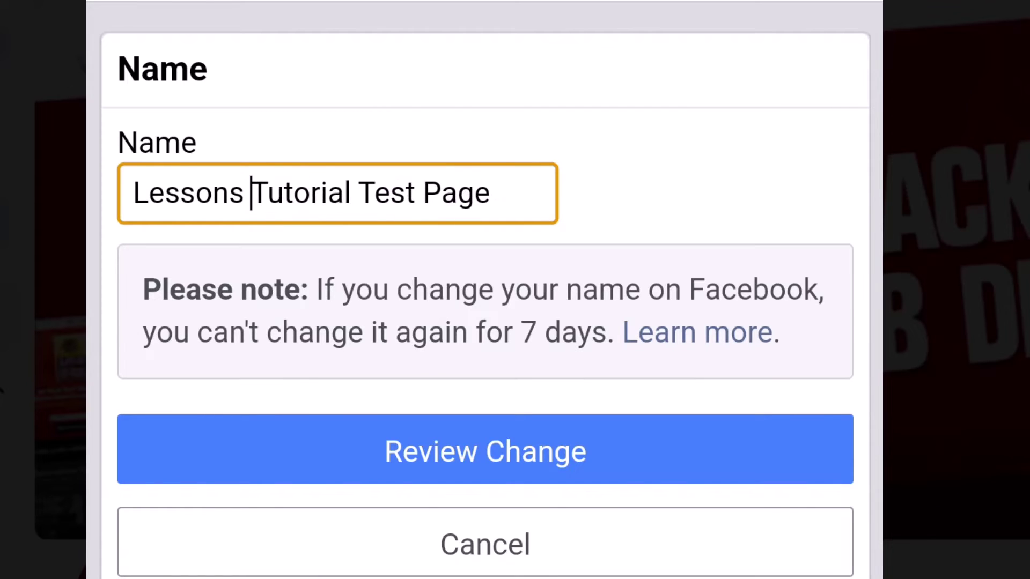
pyautogui.write('page ')
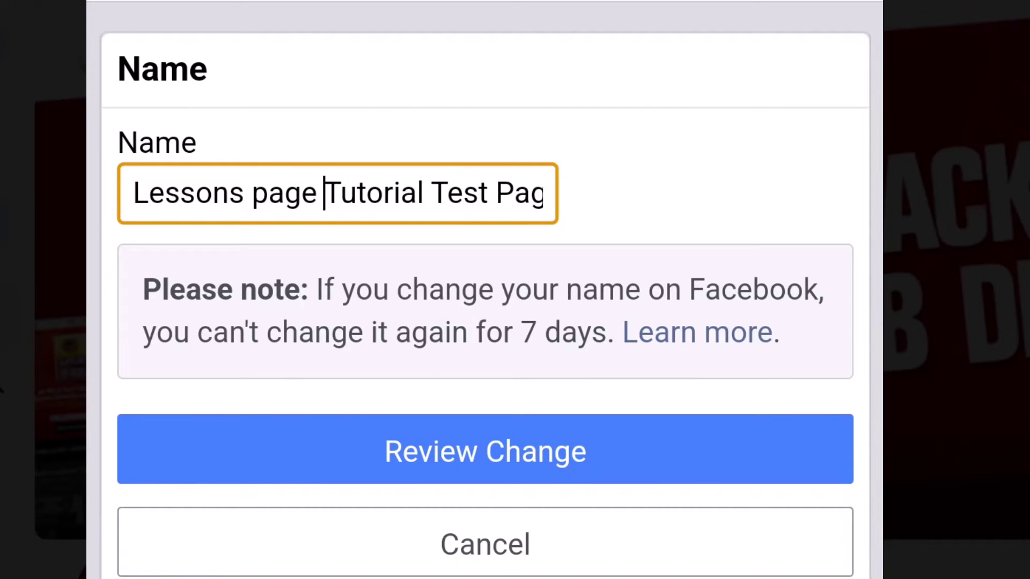
pyautogui.write('- pre')
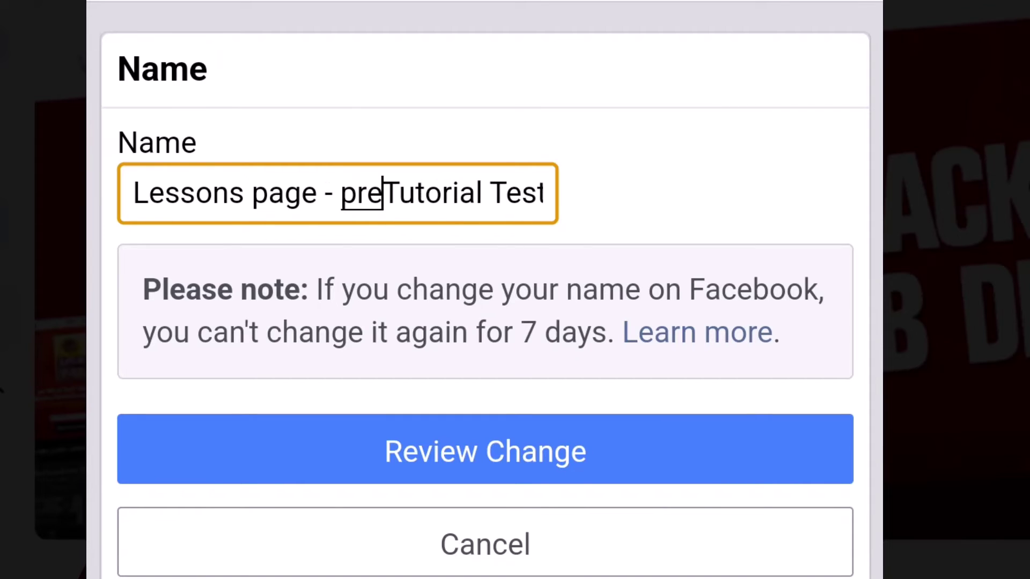
pyautogui.write('viosul')
pyautogui.press('BackSpace')
pyautogui.press('BackSpace')
pyautogui.press('BackSpace')
pyautogui.press('BackSpace')
pyautogui.press('BackSpace')
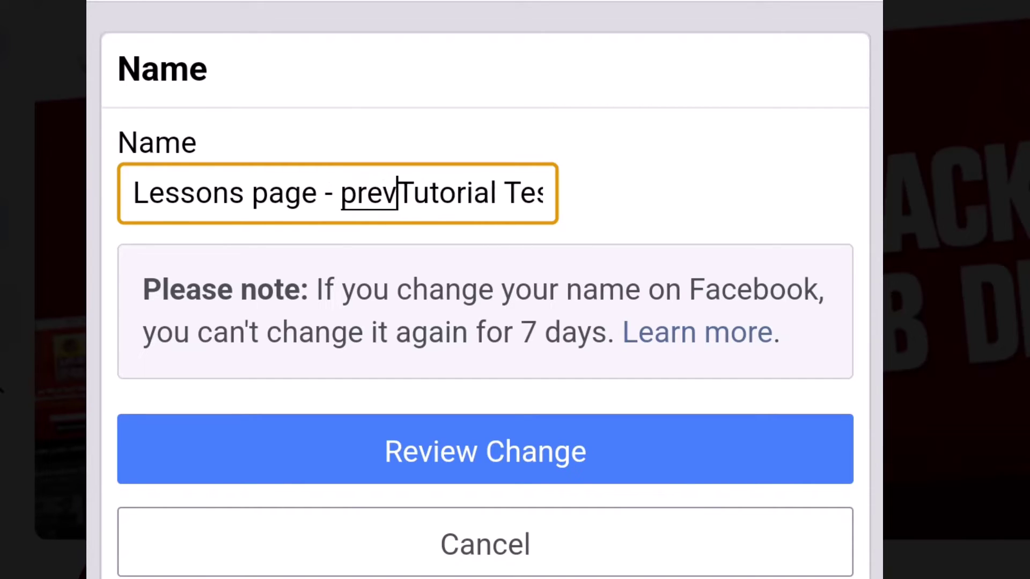
pyautogui.press('BackSpace')
pyautogui.press('BackSpace')
pyautogui.press('BackSpace')
pyautogui.press('BackSpace')
pyautogui.write('forme')
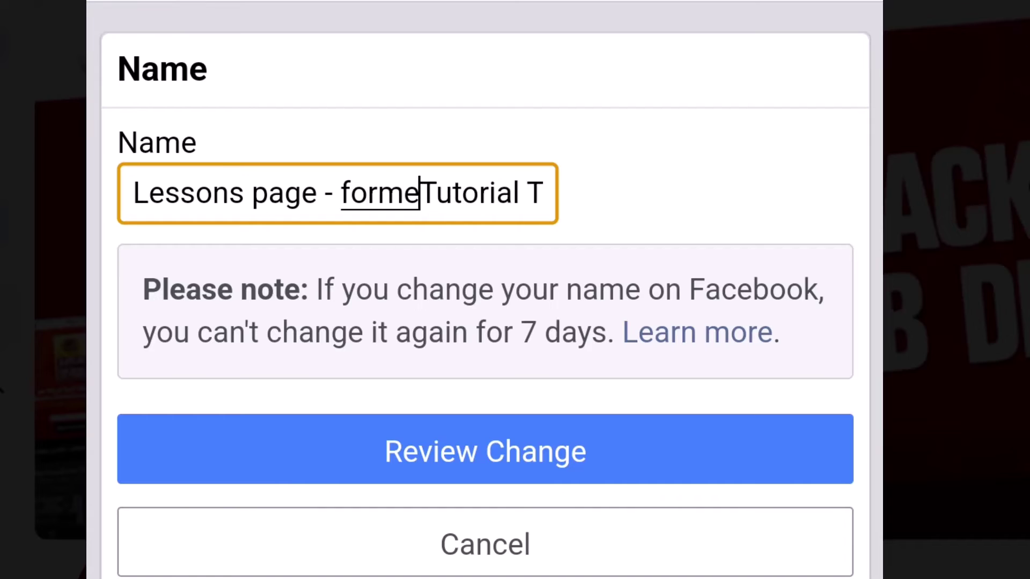
pyautogui.write('ry')
pyautogui.press('BackSpace')
pyautogui.press('BackSpace')
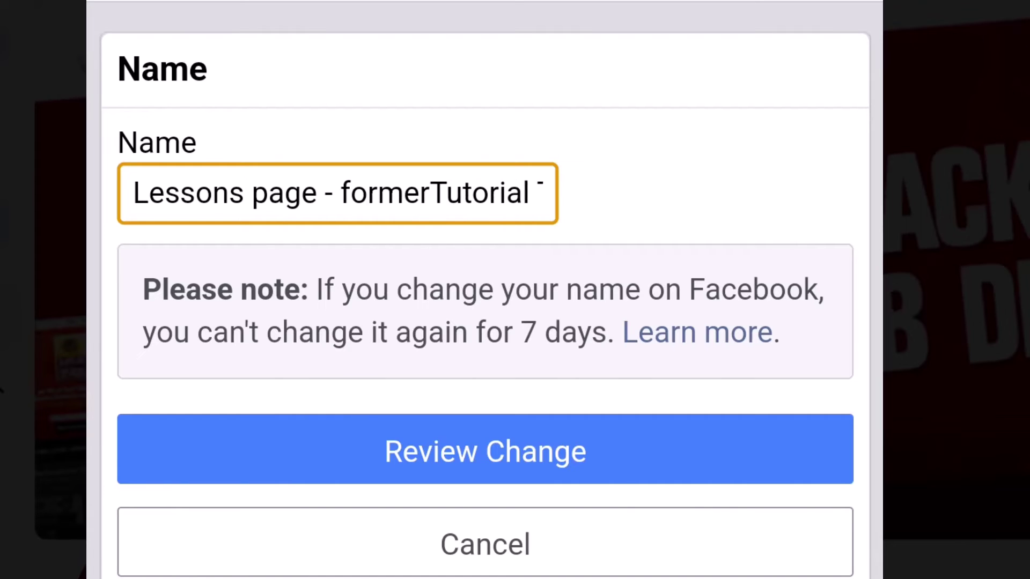
pyautogui.write('ly')
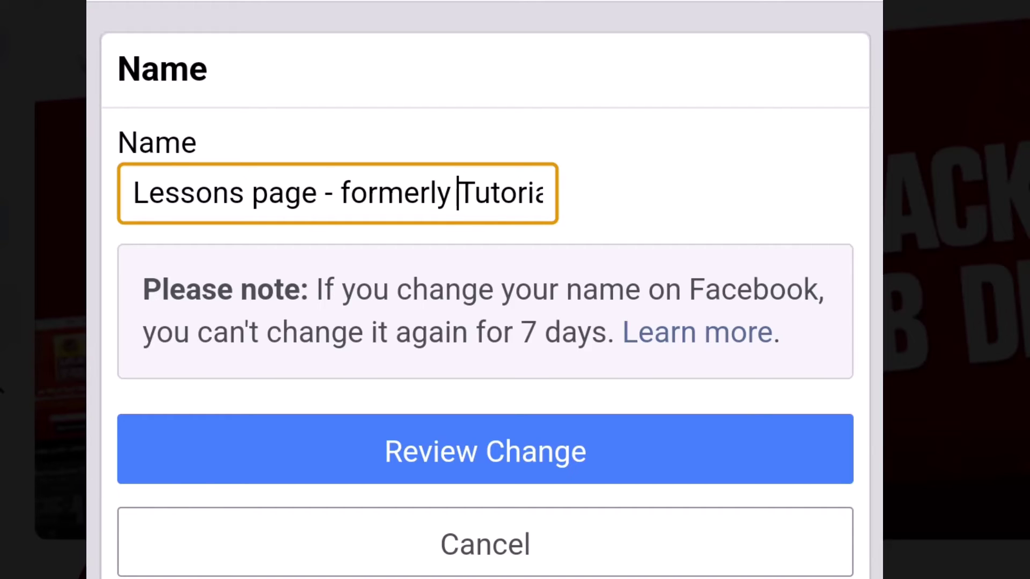
# Remove the 'formerly Tutorial Test Page' wording so the name reads 'Lessons Page'
pyautogui.click(401, 193)
pyautogui.press('BackSpace')
pyautogui.press('BackSpace')
pyautogui.press('BackSpace')
pyautogui.press('BackSpace')
pyautogui.press('BackSpace')
pyautogui.press('BackSpace')
pyautogui.press('BackSpace')
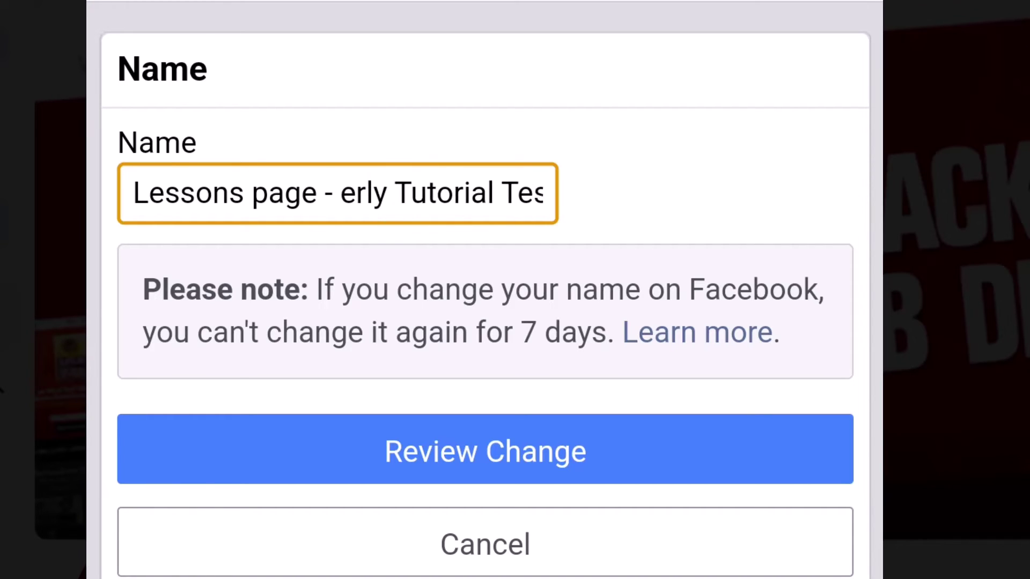
pyautogui.click(536, 193)
pyautogui.press('BackSpace')
pyautogui.press('BackSpace')
pyautogui.press('BackSpace')
pyautogui.press('BackSpace')
pyautogui.press('BackSpace')
pyautogui.press('BackSpace')
pyautogui.press('BackSpace')
pyautogui.press('BackSpace')
pyautogui.press('BackSpace')
pyautogui.press('BackSpace')
pyautogui.press('BackSpace')
pyautogui.press('BackSpace')
pyautogui.press('BackSpace')
pyautogui.press('BackSpace')
pyautogui.press('BackSpace')
pyautogui.press('BackSpace')
pyautogui.press('BackSpace')
pyautogui.press('BackSpace')
pyautogui.press('BackSpace')
pyautogui.press('BackSpace')
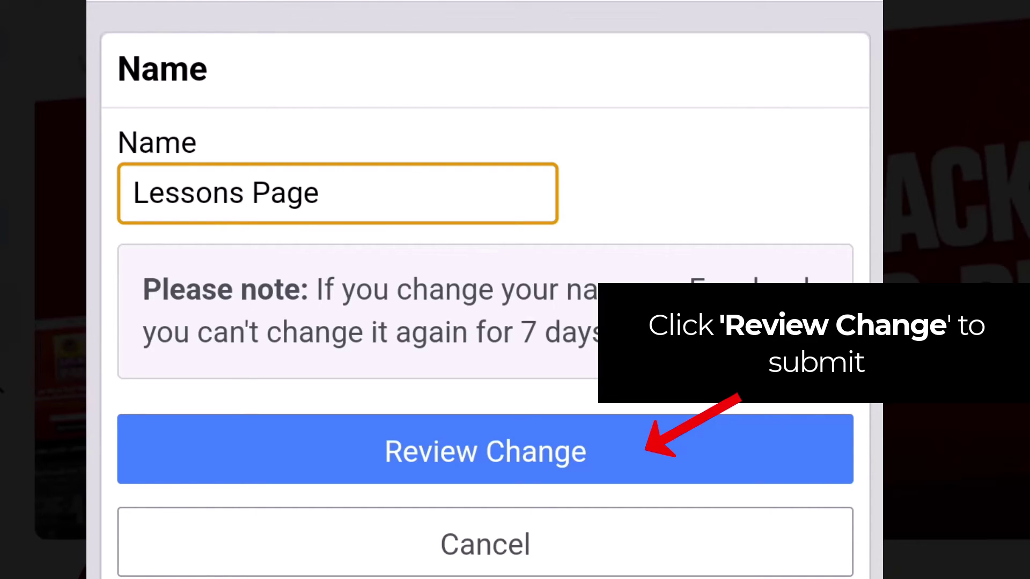
# Submit 'Lessons Page' with Review Change to preview the new Page name
pyautogui.click(327, 441)
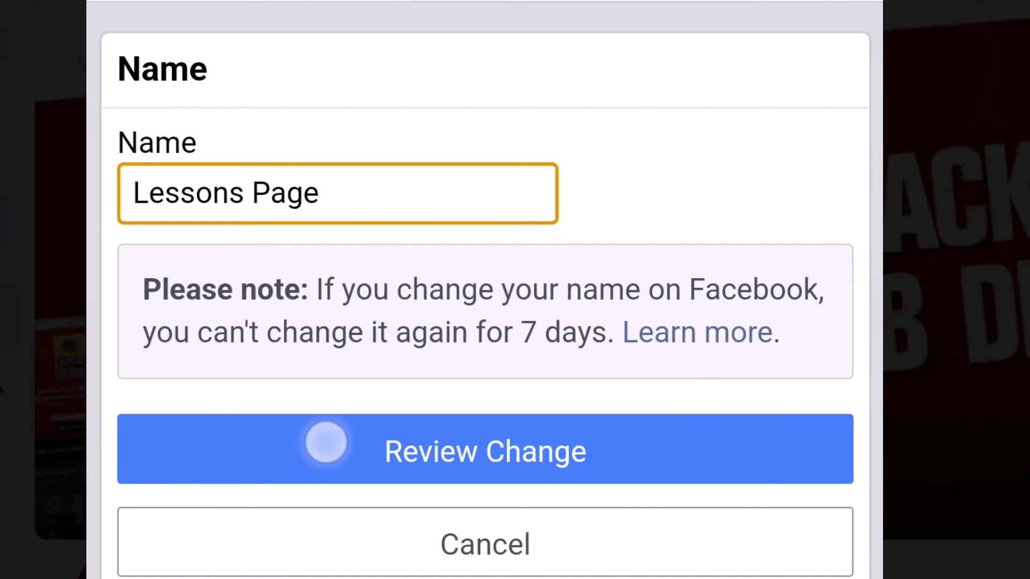